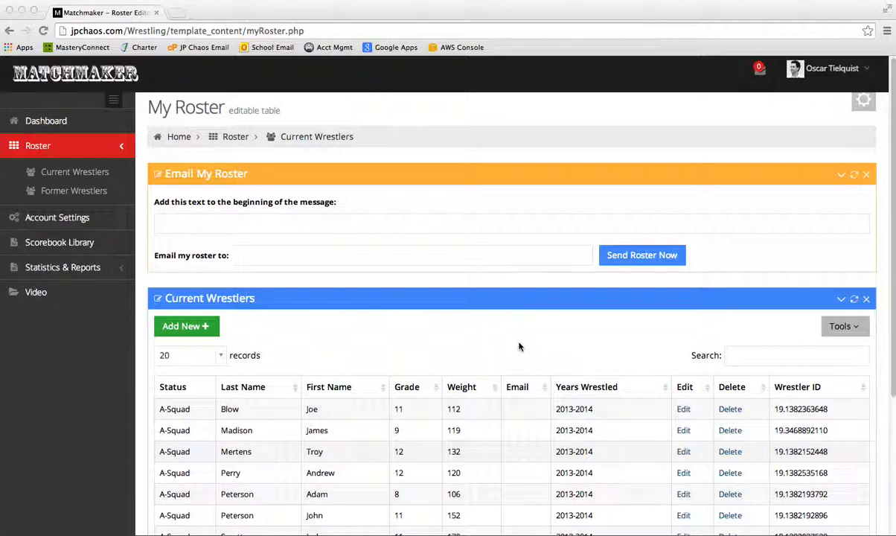
Look over the roster page, including the roster email section and the table of current wrestlers
scroll(520, 347, "down", 4)
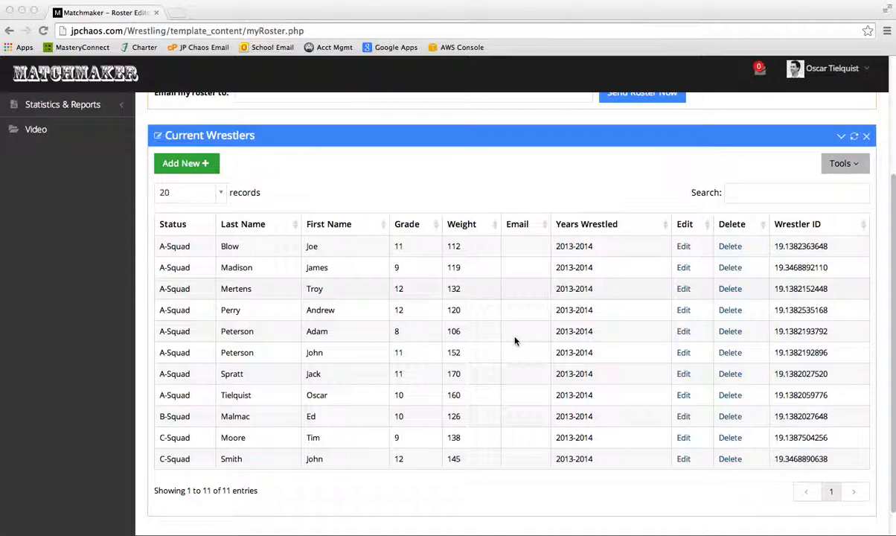
scroll(515, 341, "up", 1)
scroll(515, 341, "up", 4)
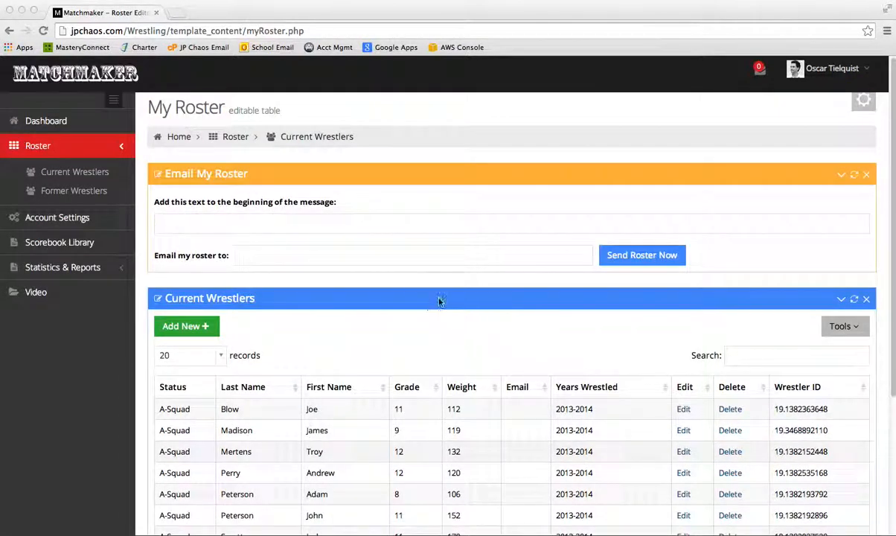
scroll(439, 302, "down", 2)
scroll(438, 308, "up", 2)
scroll(499, 313, "down", 3)
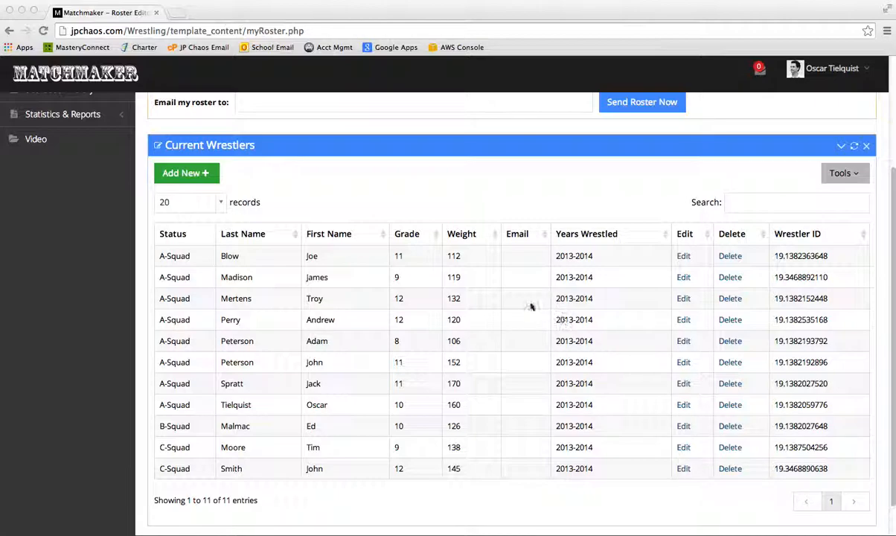
scroll(331, 259, "up", 3)
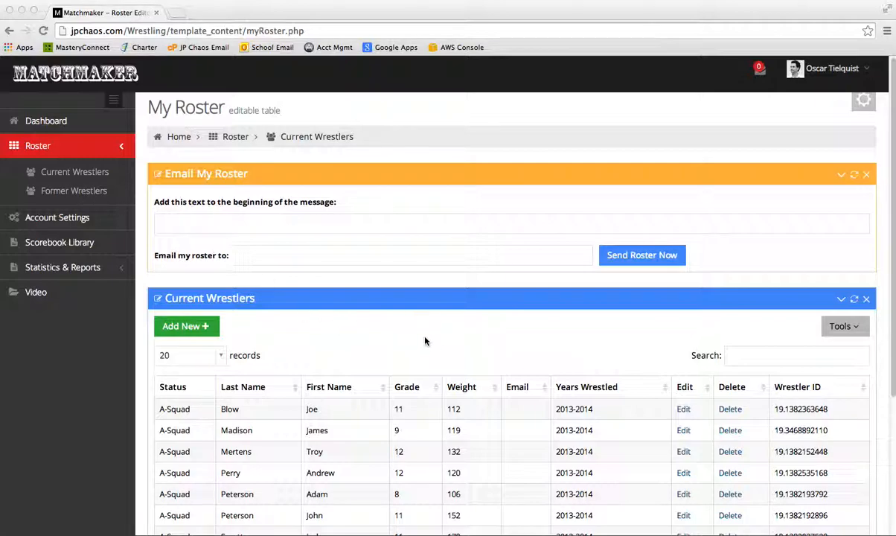
Change the status of the grade 12 wrestler at weight 132 to Former and save the record
scroll(474, 337, "down", 5)
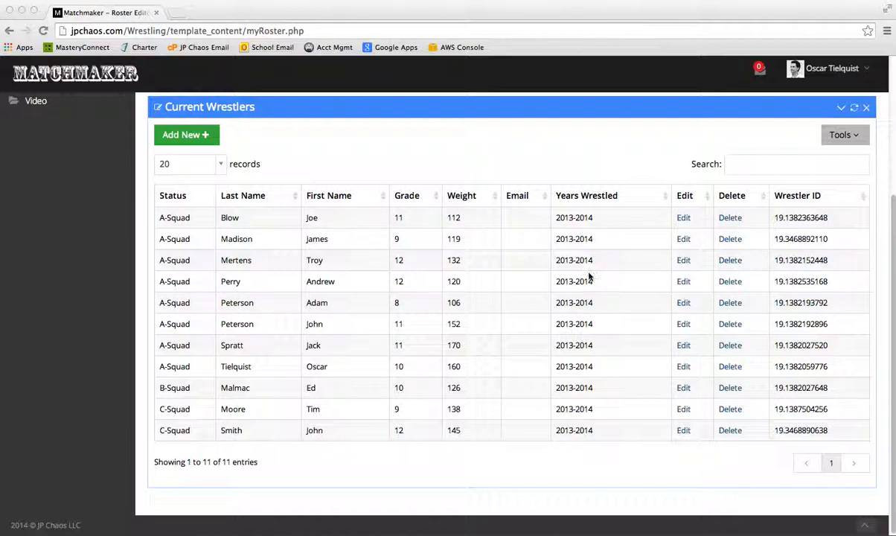
left_click(683, 261)
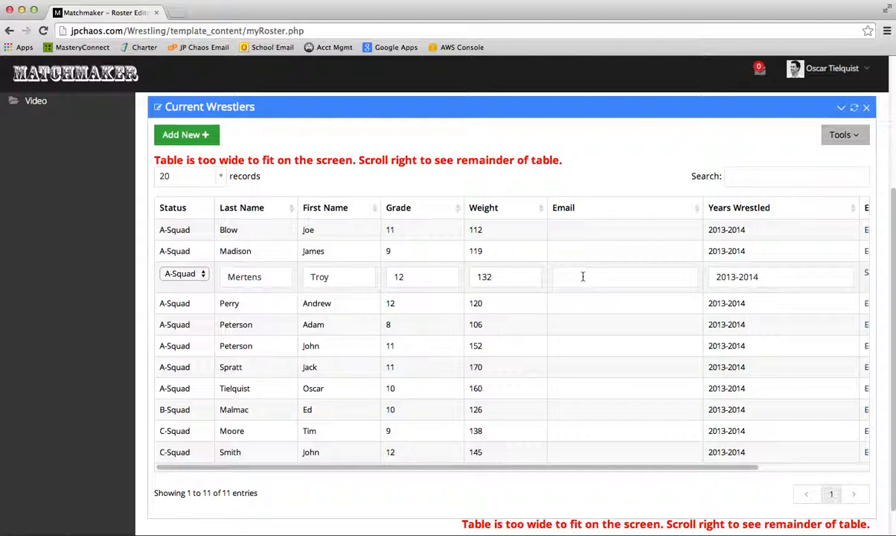
left_click(196, 274)
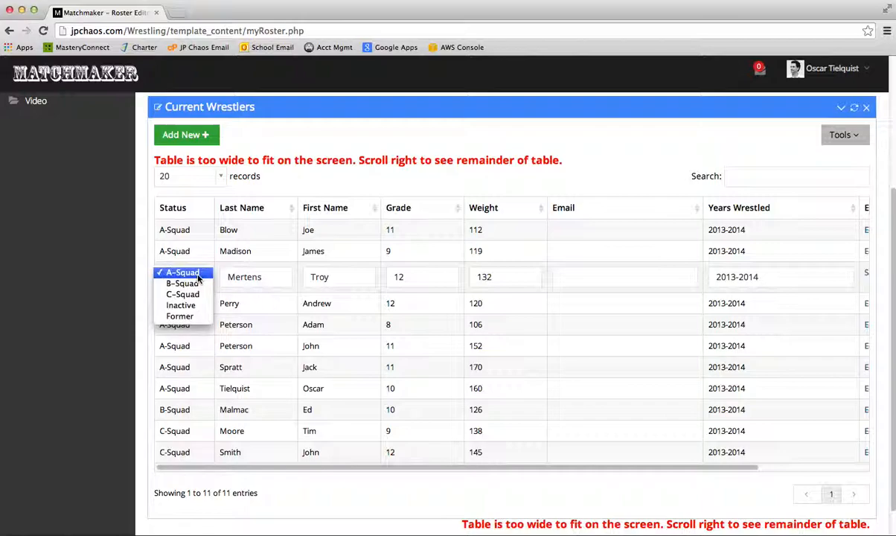
left_click(175, 301)
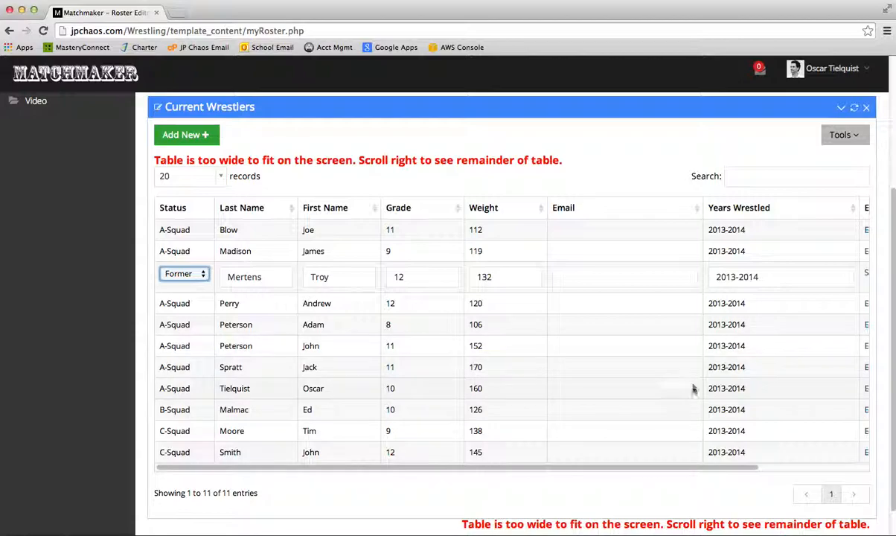
left_click_drag(731, 468, 838, 472)
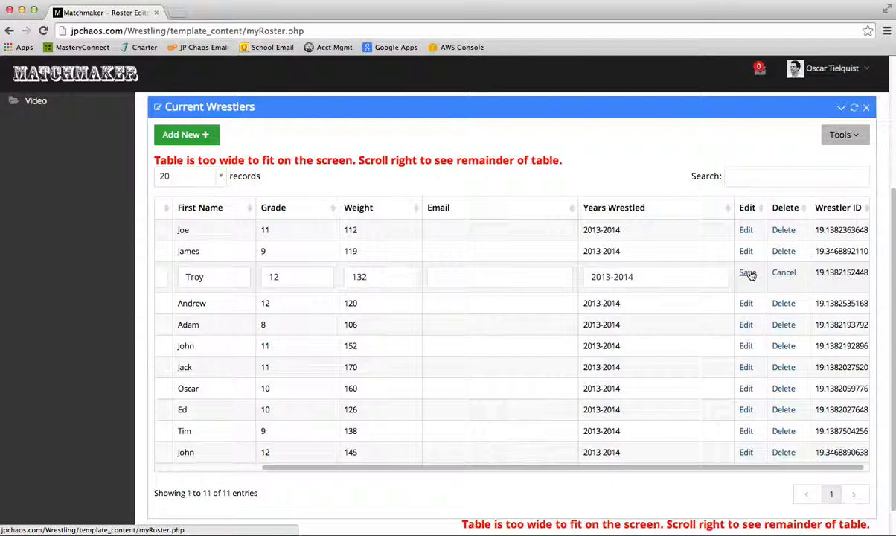
left_click(748, 274)
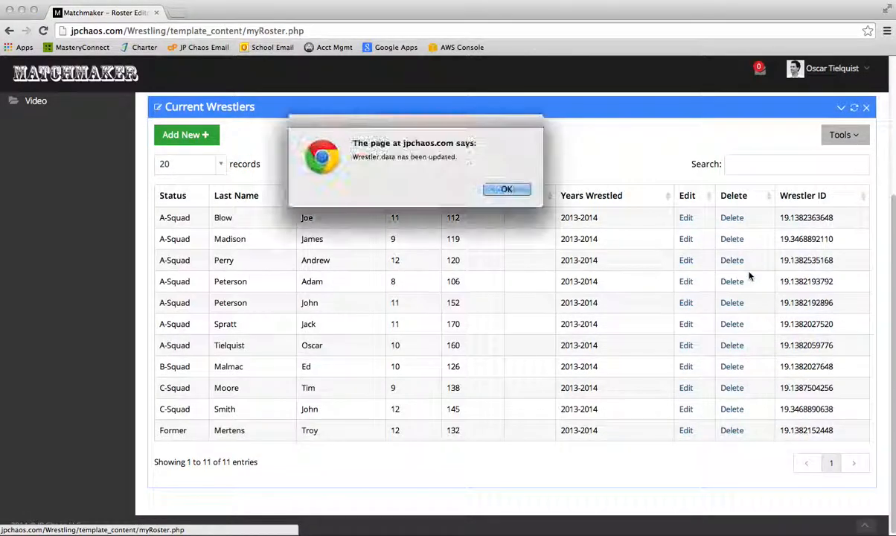
left_click(506, 190)
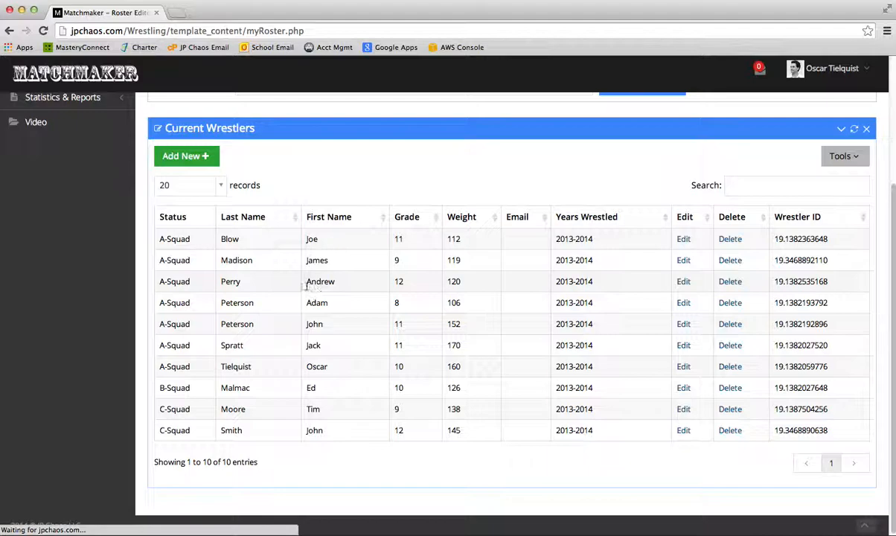
Check the list of former wrestlers, and return to the current wrestlers roster
scroll(127, 305, "up", 5)
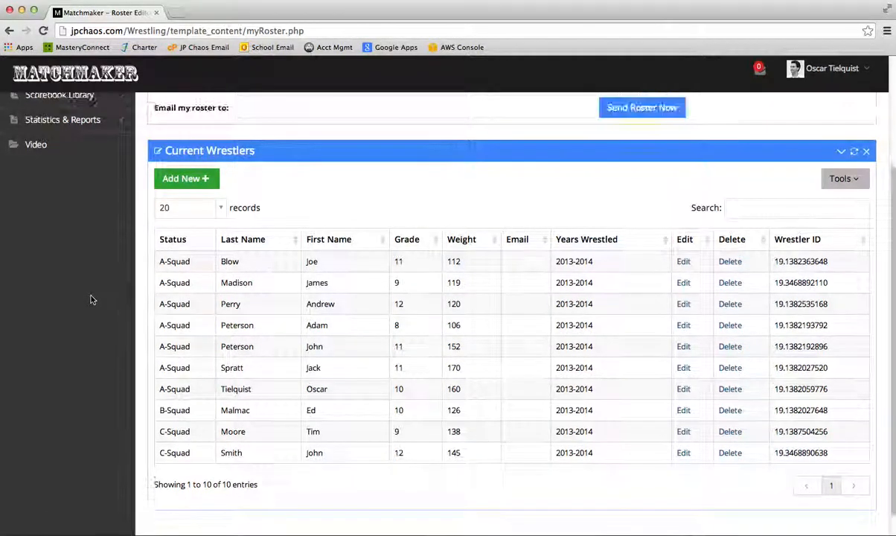
left_click(71, 190)
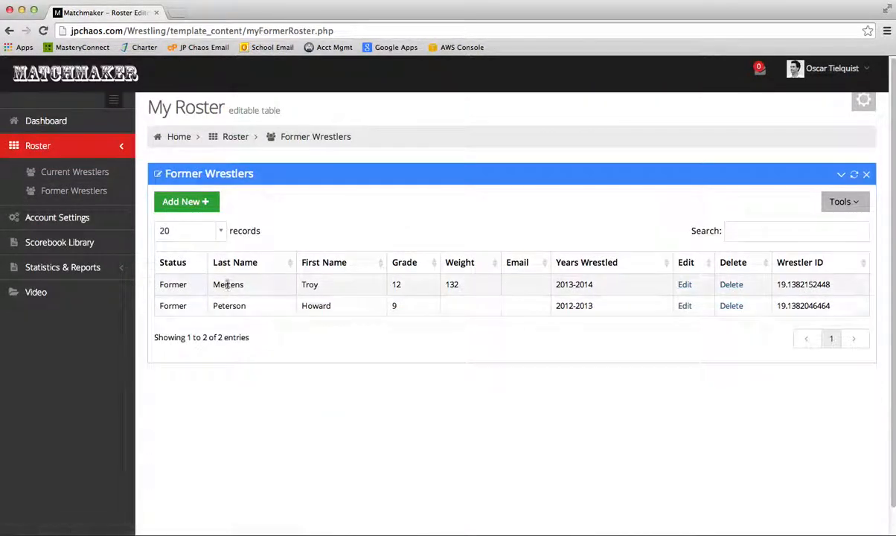
left_click(90, 172)
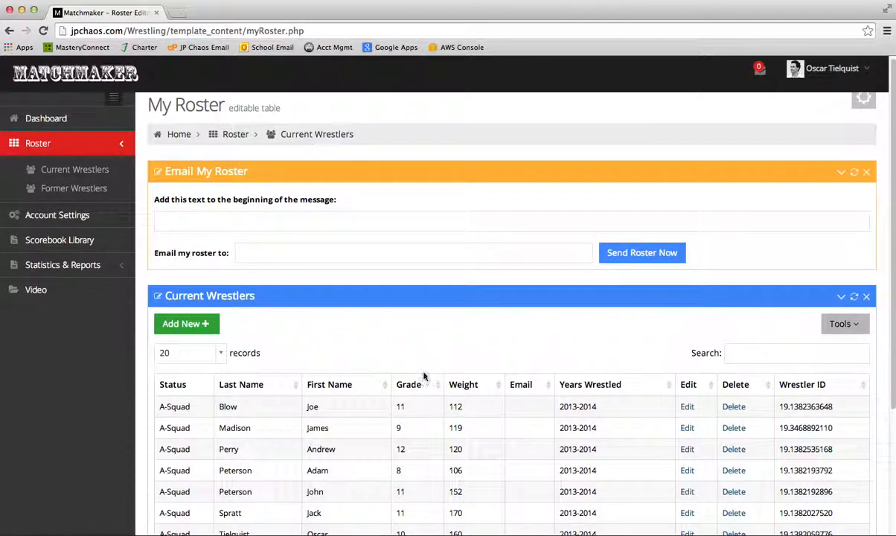
Set the years wrestled of the weight 112 wrestler to 2013-2014,2014-2015 and save the record
scroll(424, 375, "down", 3)
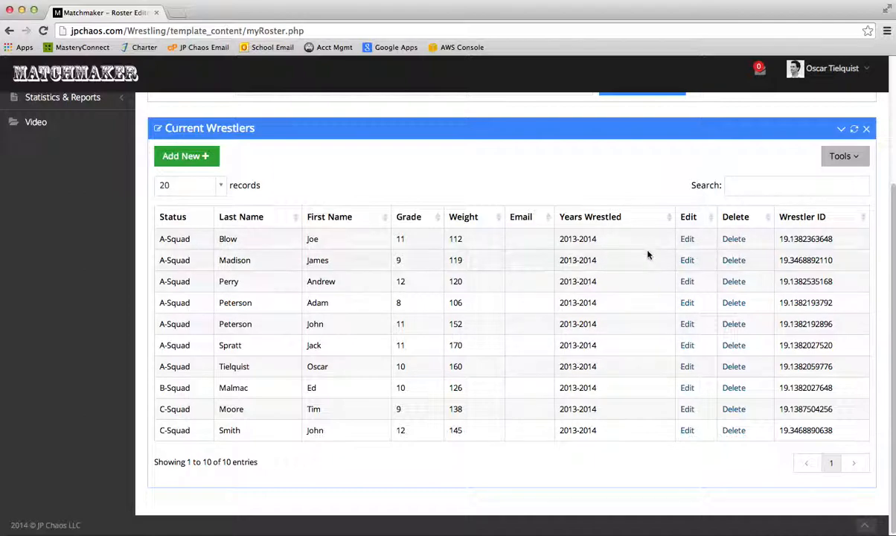
left_click(688, 240)
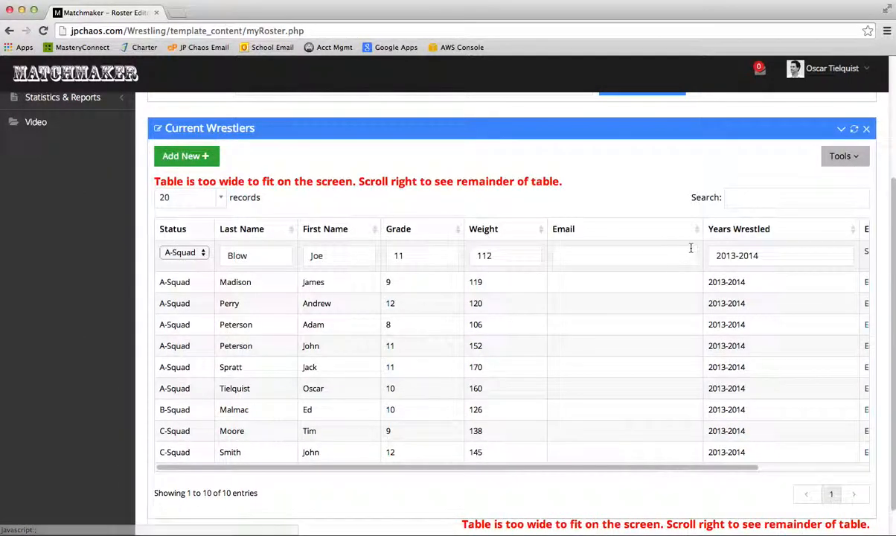
left_click(785, 257)
type(",")
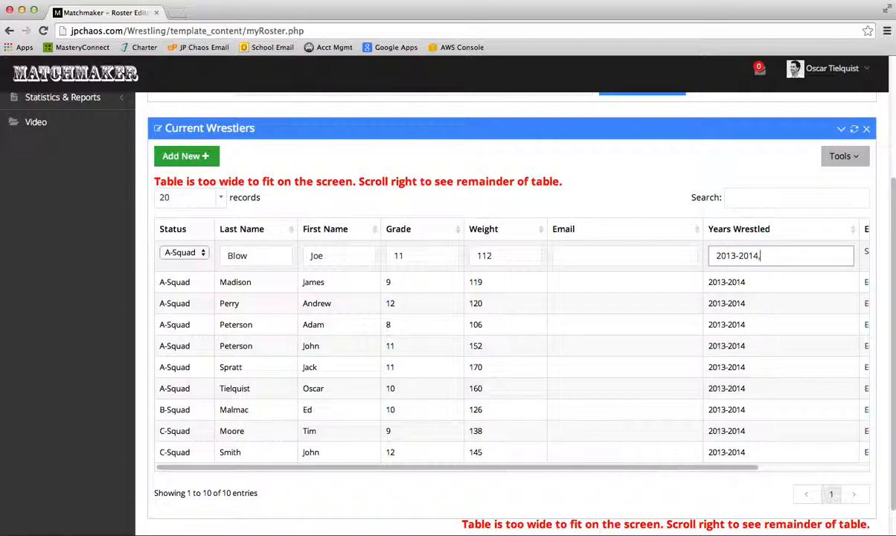
type("2014-2015")
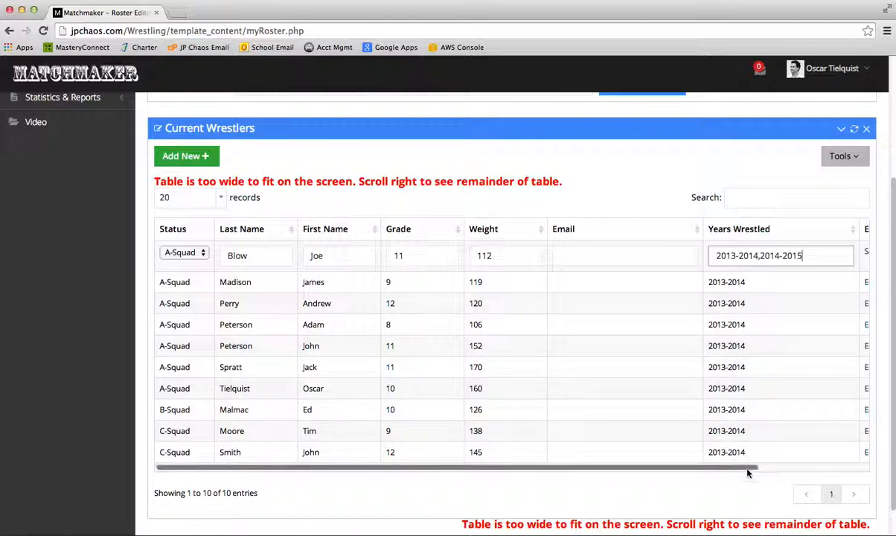
left_click_drag(746, 470, 857, 457)
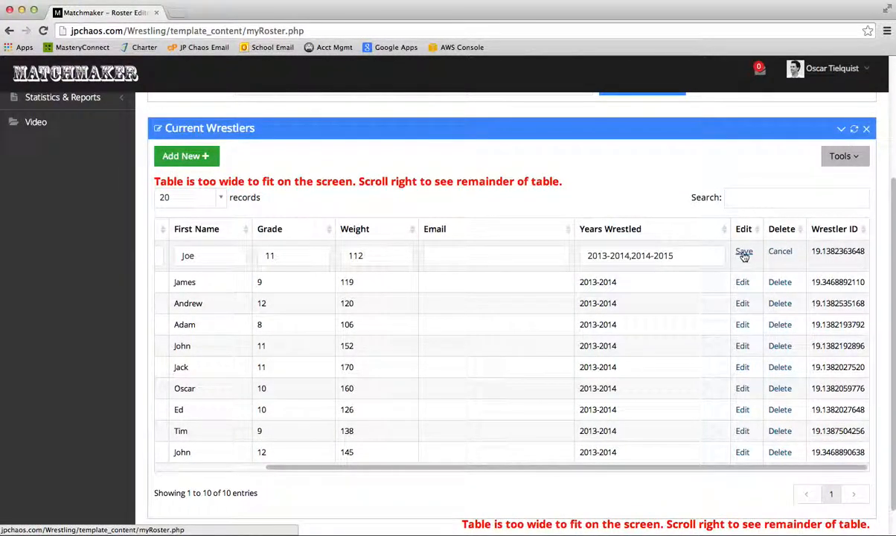
left_click(745, 253)
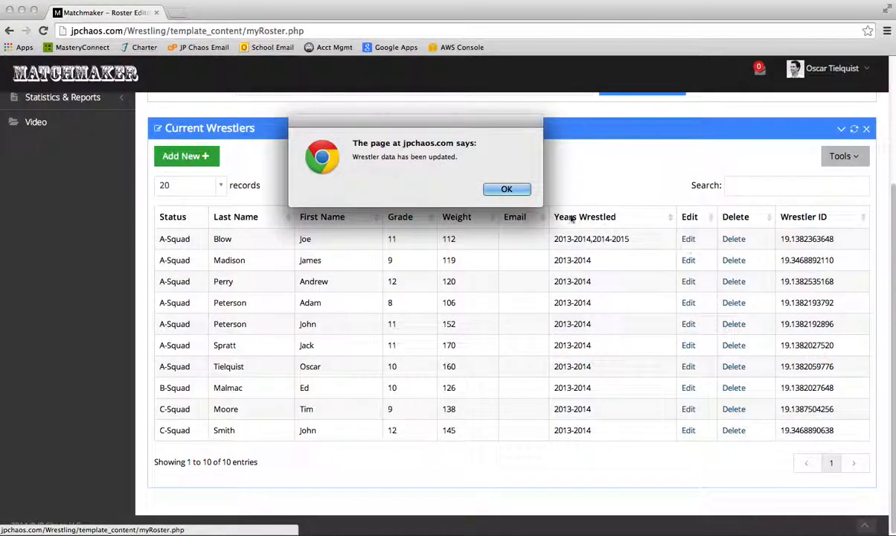
left_click(513, 191)
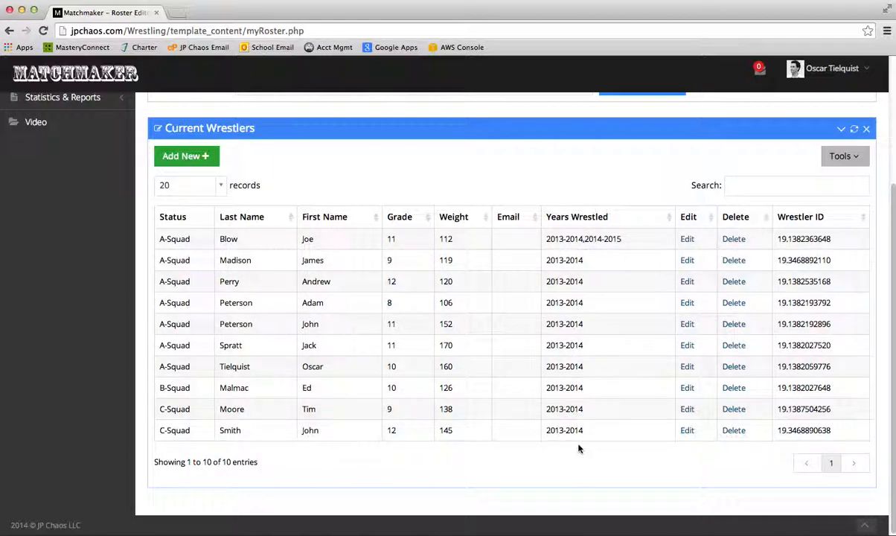
Copy the text ",2014-2015" from the weight 112 wrestler's years wrestled and cancel editing that record
left_click(687, 239)
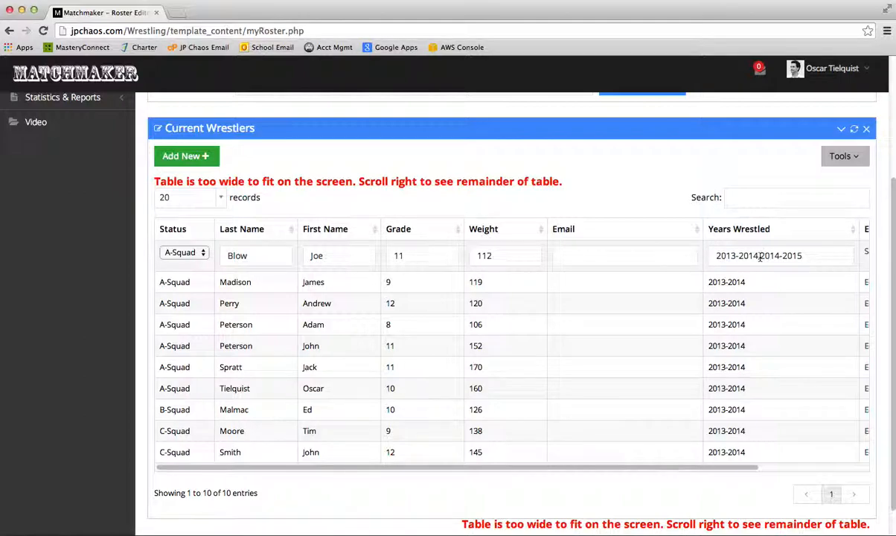
left_click_drag(759, 255, 807, 257)
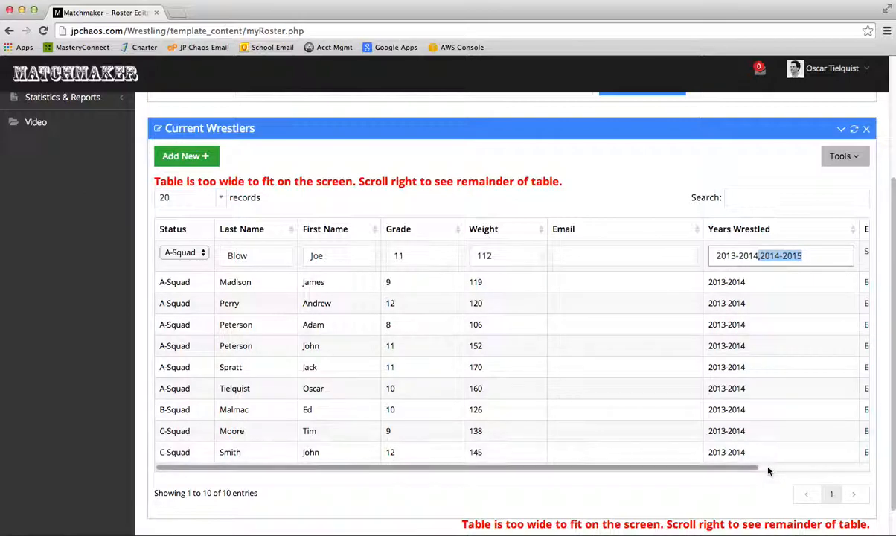
left_click_drag(758, 470, 865, 469)
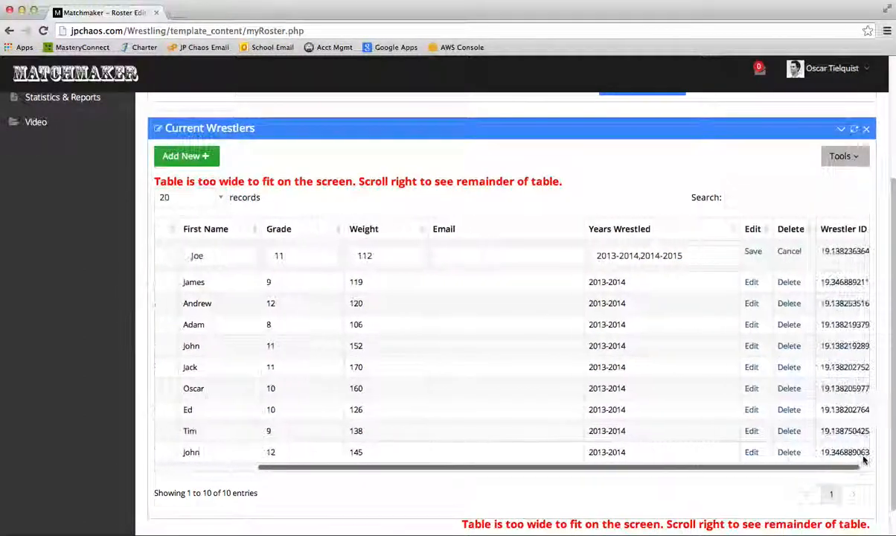
left_click(782, 252)
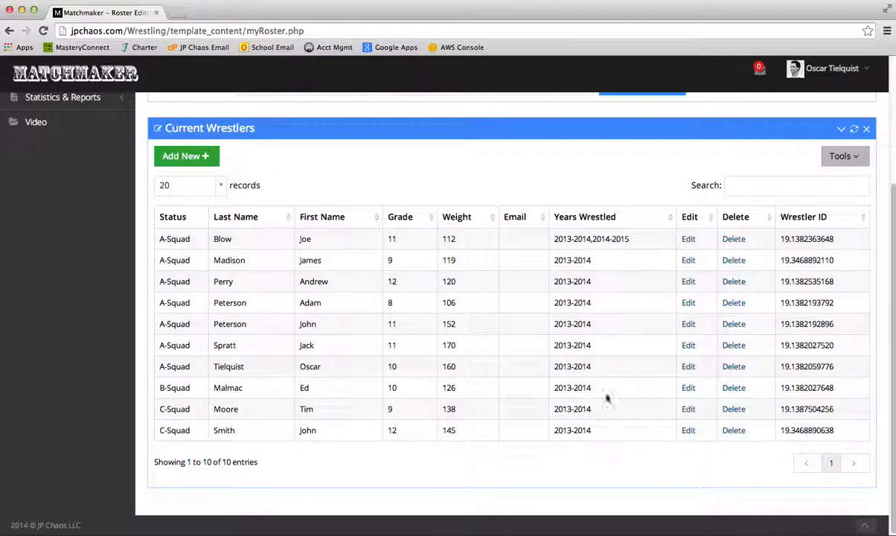
Add ",2014-2015" to the years wrestled of the weight 119 wrestler and save the record
left_click(688, 259)
left_click(774, 275)
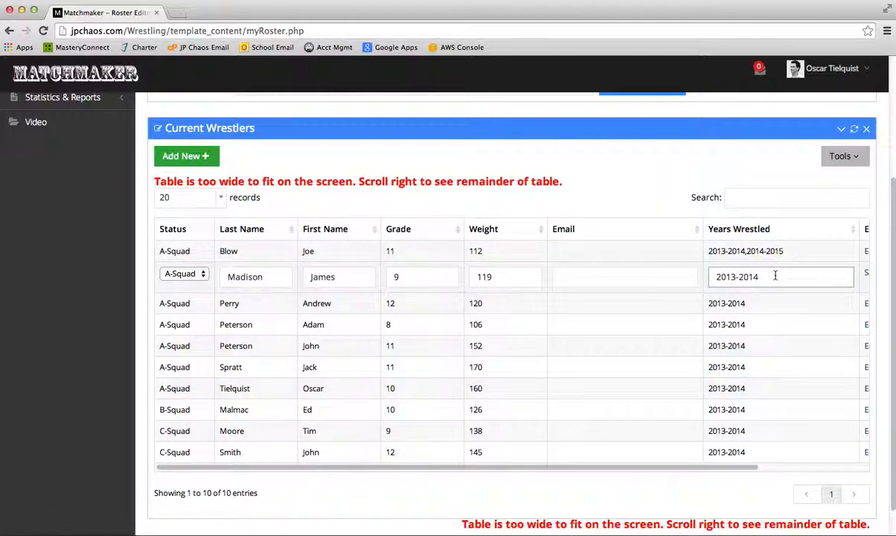
type(",2014-2015")
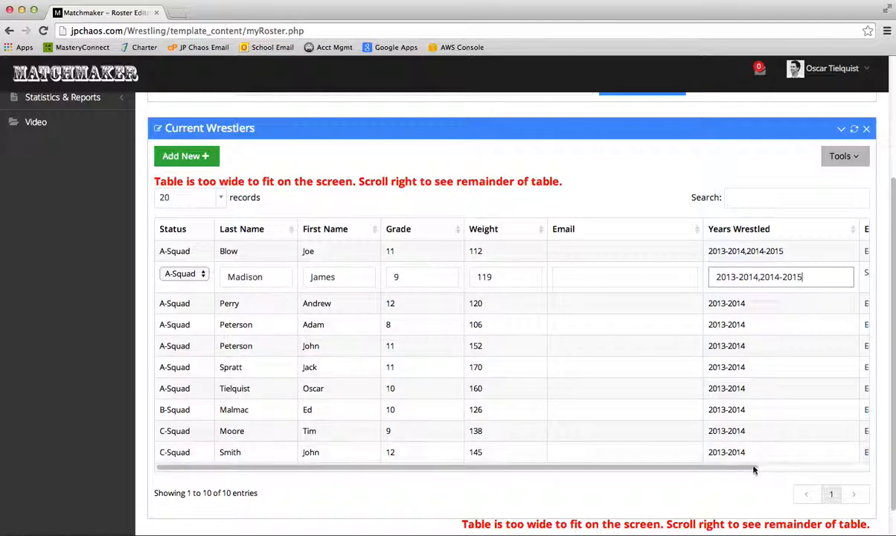
left_click_drag(754, 467, 809, 462)
left_click(799, 274)
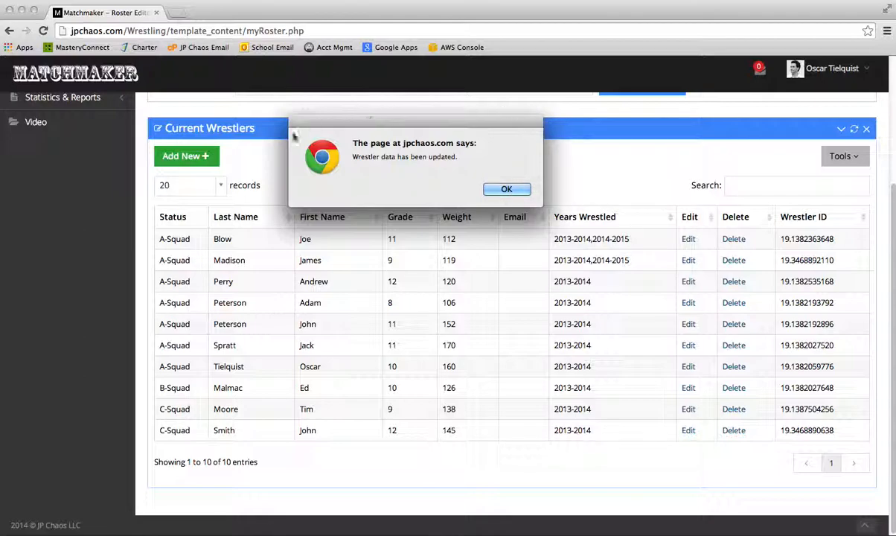
left_click(506, 190)
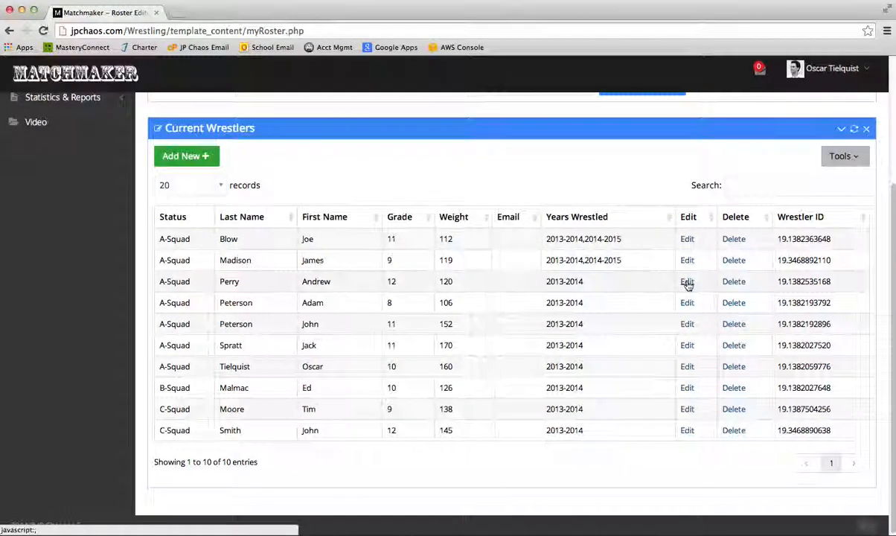
Add ",2014-2015" to the years wrestled of the weight 120 wrestler and save the record
left_click(689, 281)
left_click(768, 297)
type(",2014-2015")
left_click(866, 296)
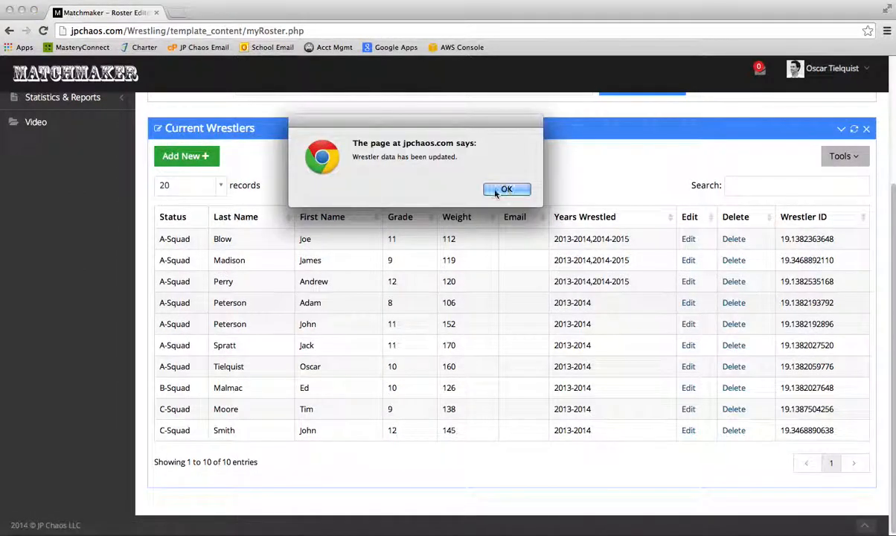
left_click(497, 192)
Add ",2014-2015" to the years wrestled of the weight 106 wrestler and save the record
left_click(688, 303)
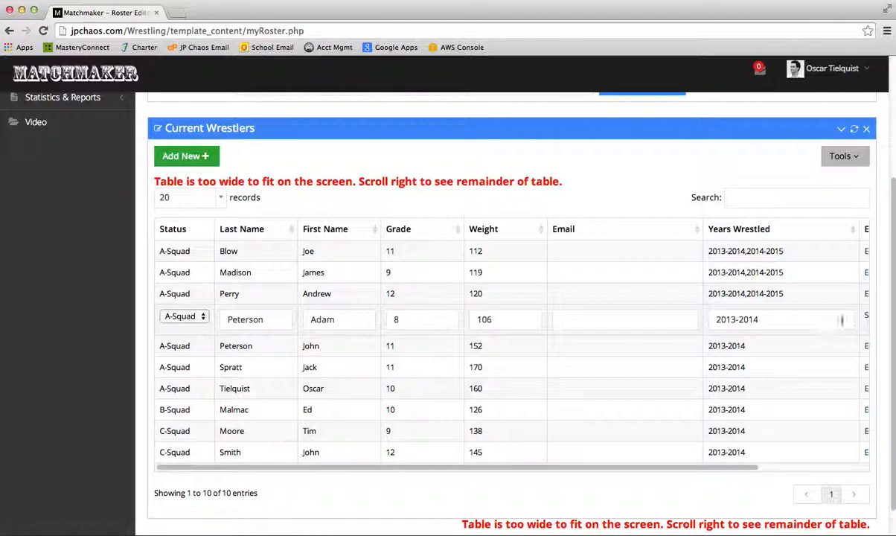
left_click(778, 320)
type(",2014-2015")
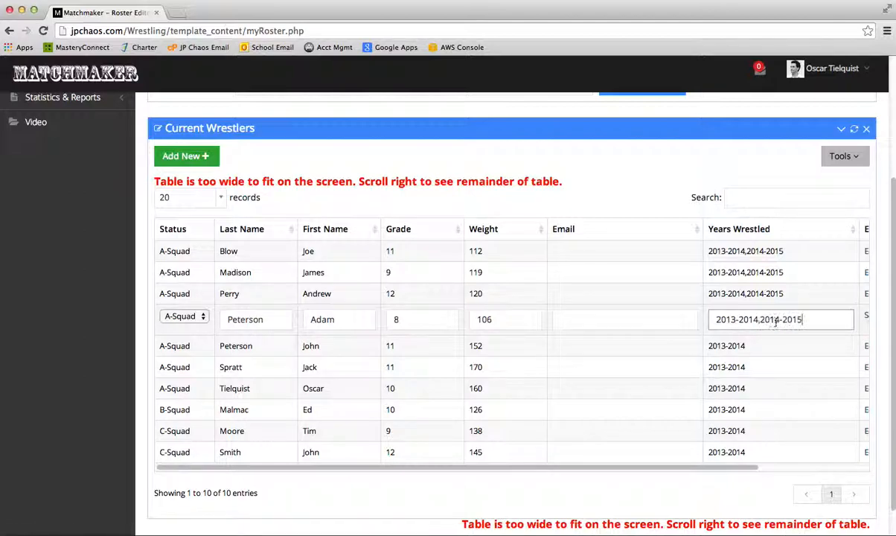
left_click(866, 316)
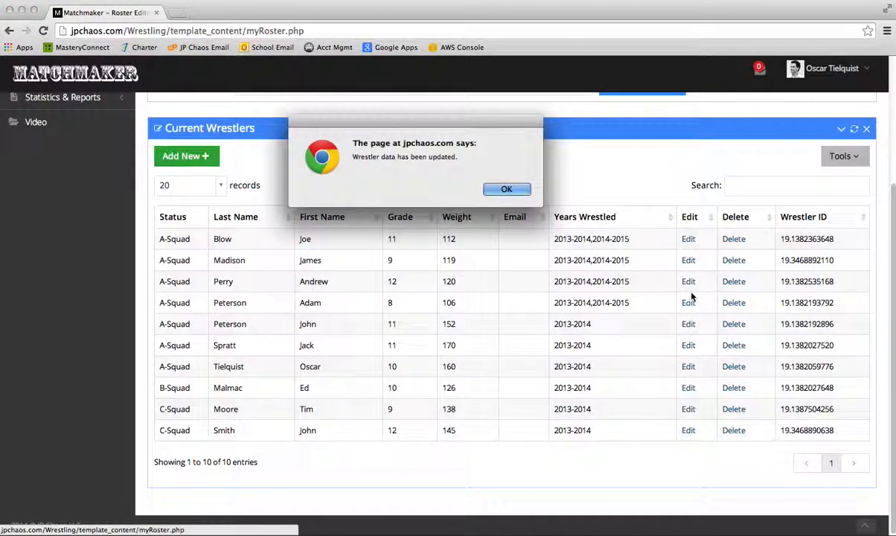
left_click(505, 186)
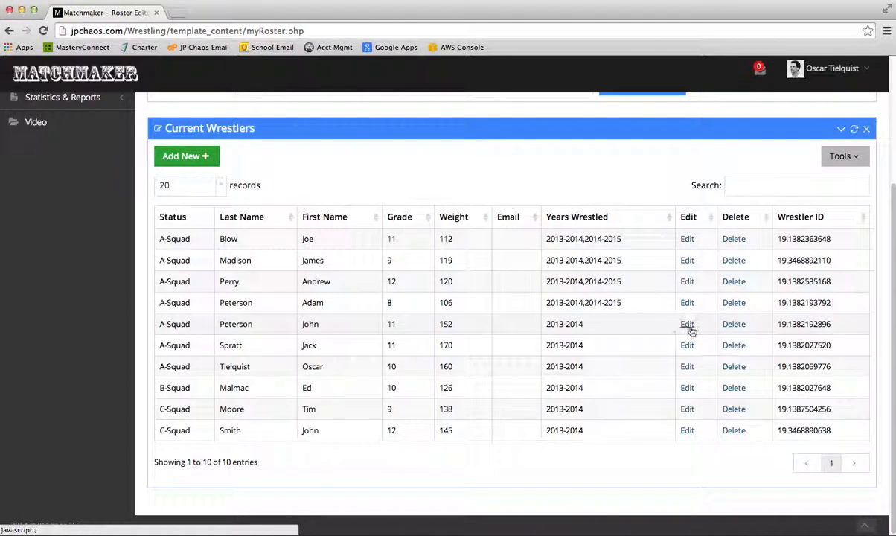
Add ",2014-2015" to the years wrestled of the weight 152 wrestler and save the record
left_click(687, 325)
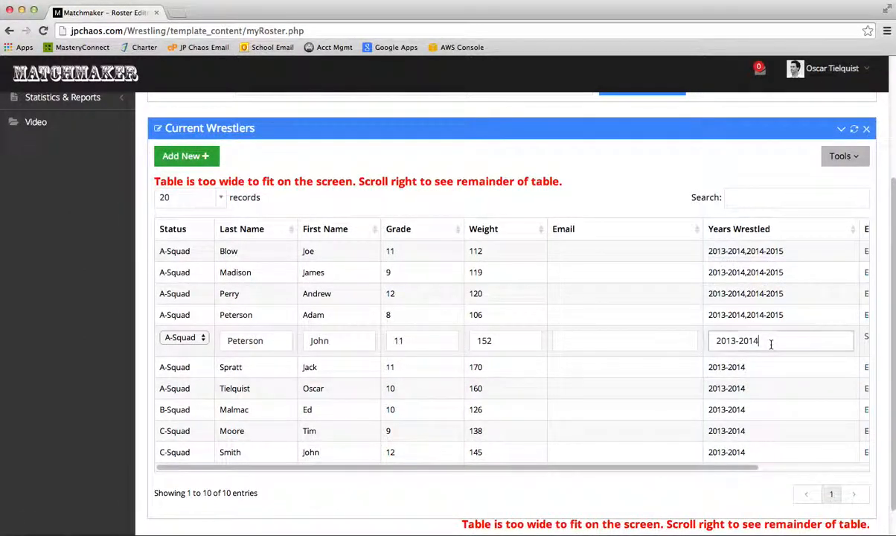
type(",2014-2015")
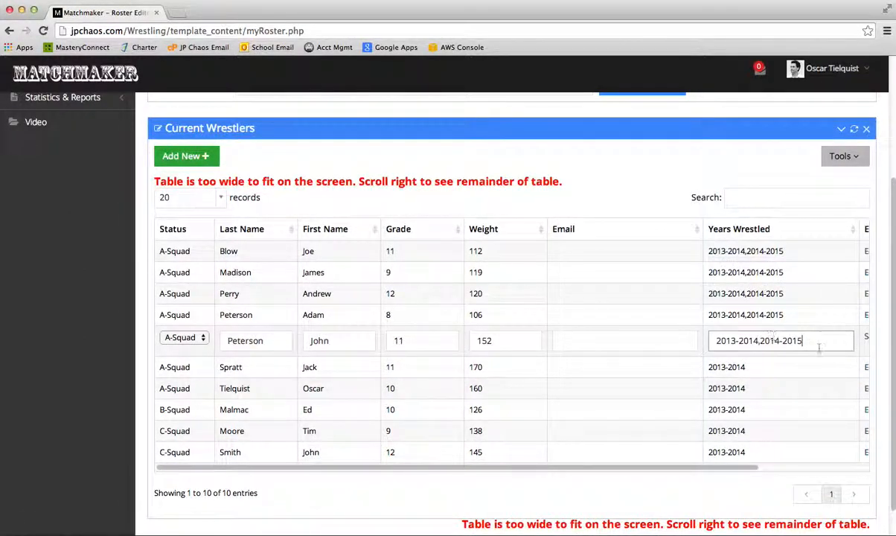
left_click(867, 340)
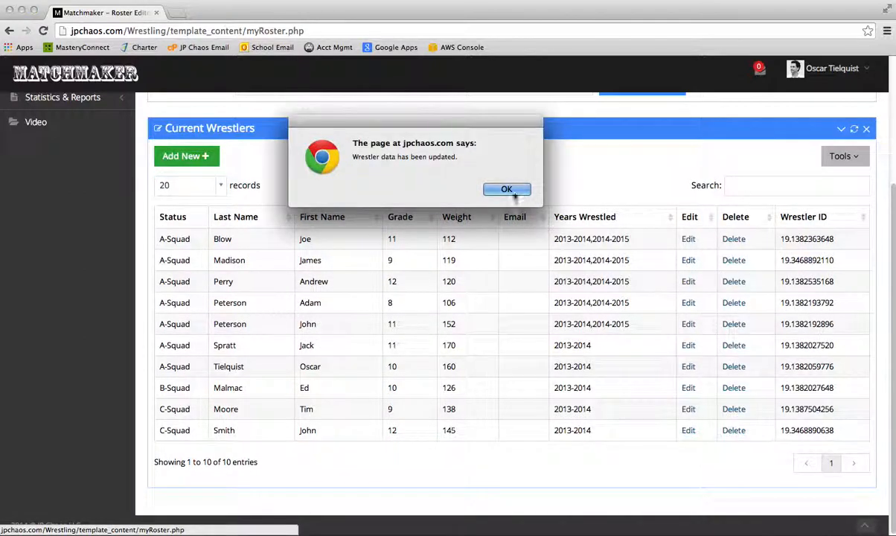
left_click(512, 245)
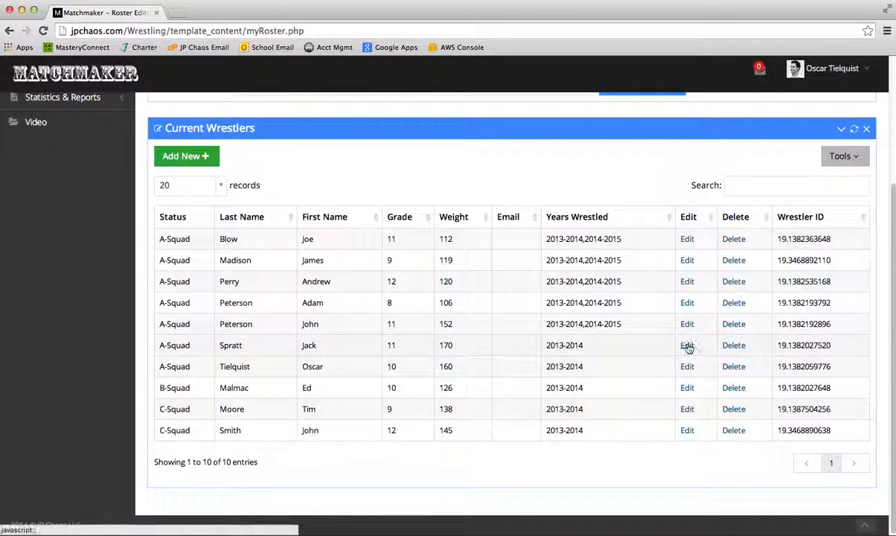
Add ",2014-2015" to the years wrestled of the weight 170 wrestler and save the record
left_click(689, 344)
left_click(790, 361)
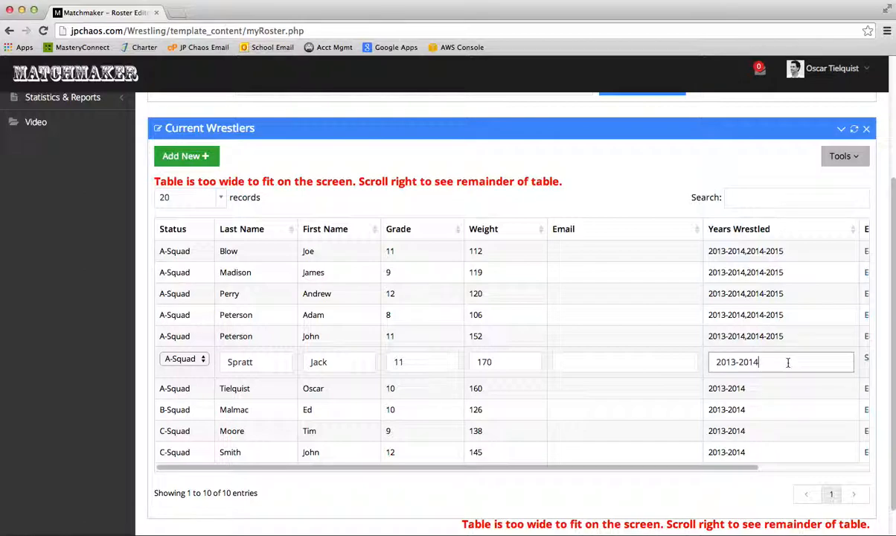
type(",2014-2015")
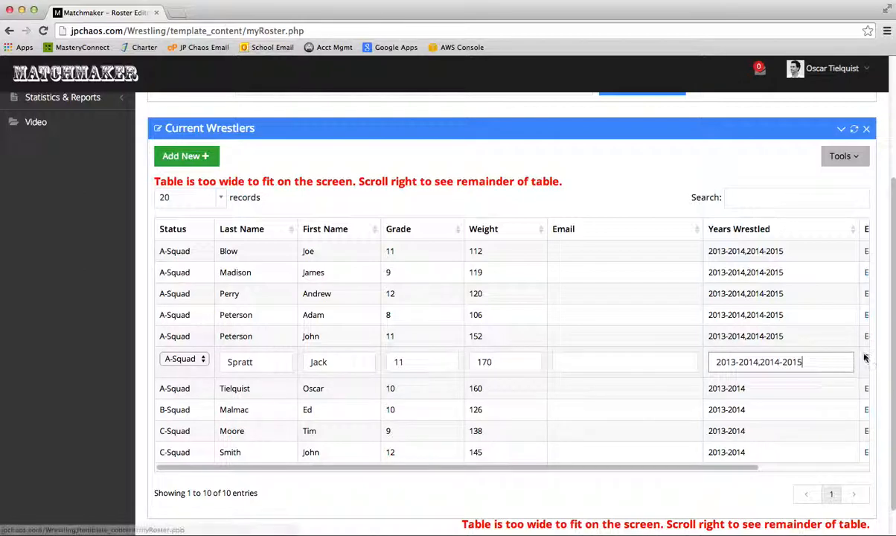
left_click(867, 360)
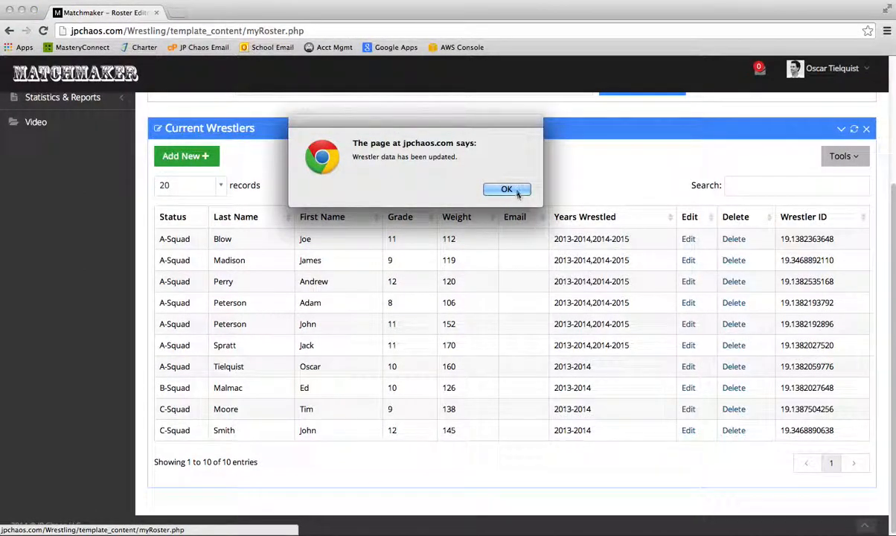
left_click(491, 186)
Add ",2014-2015" to the years wrestled of the weight 160 wrestler and save the record
left_click(688, 366)
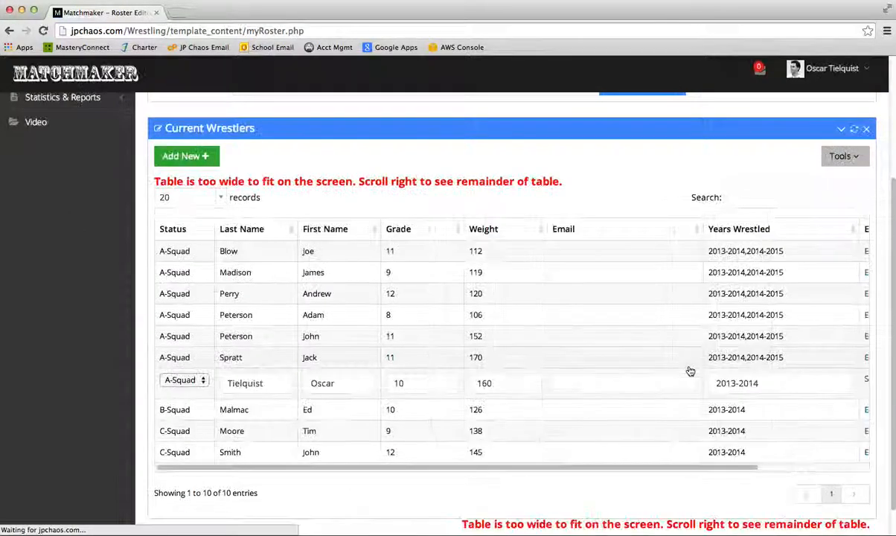
left_click(776, 382)
type(",2014-2015")
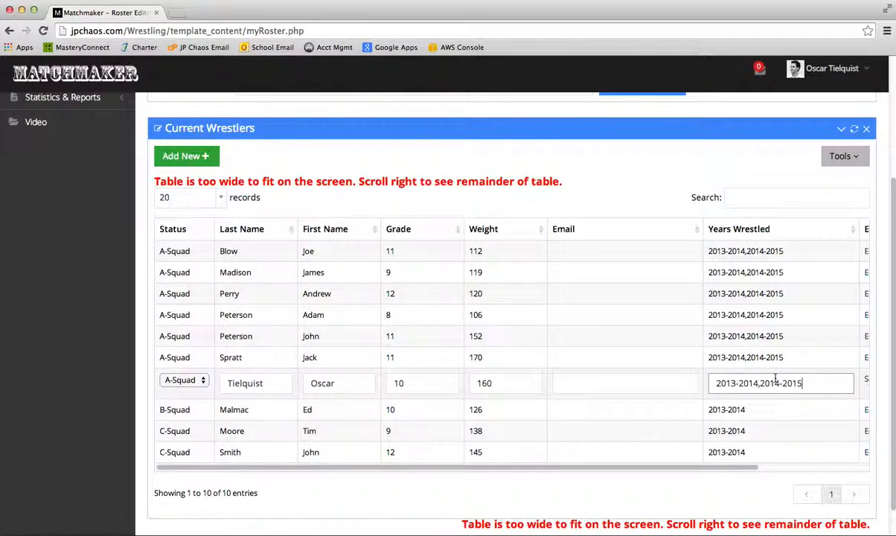
left_click(866, 380)
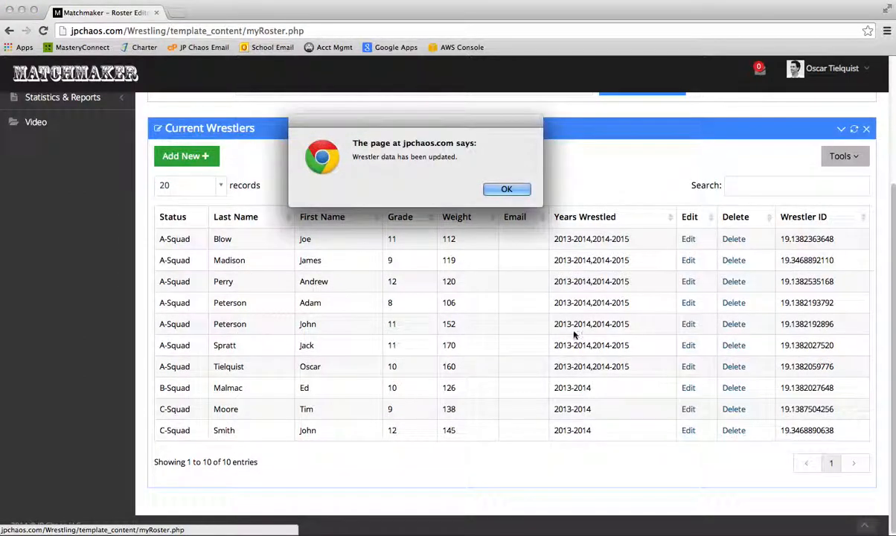
left_click(506, 189)
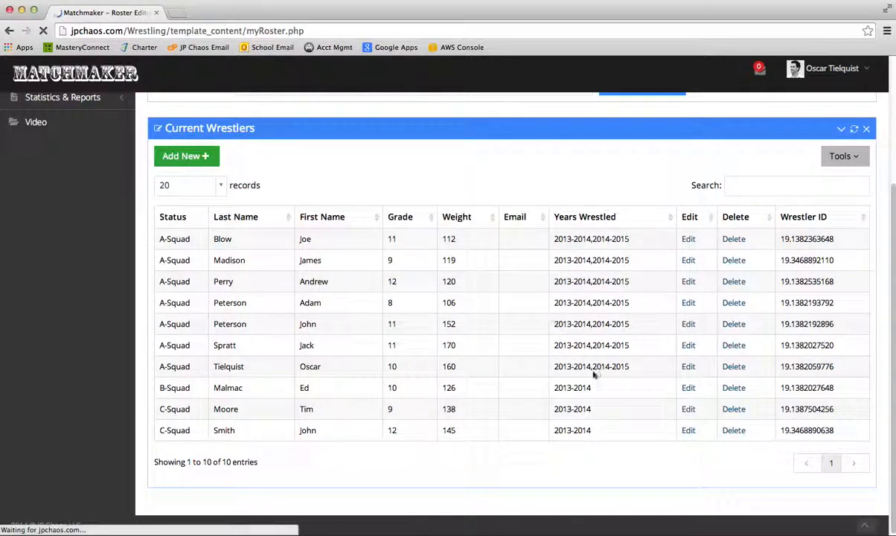
Add ",2014-2015" to the years wrestled of the weight 126 wrestler and save the record
left_click(687, 388)
left_click(769, 404)
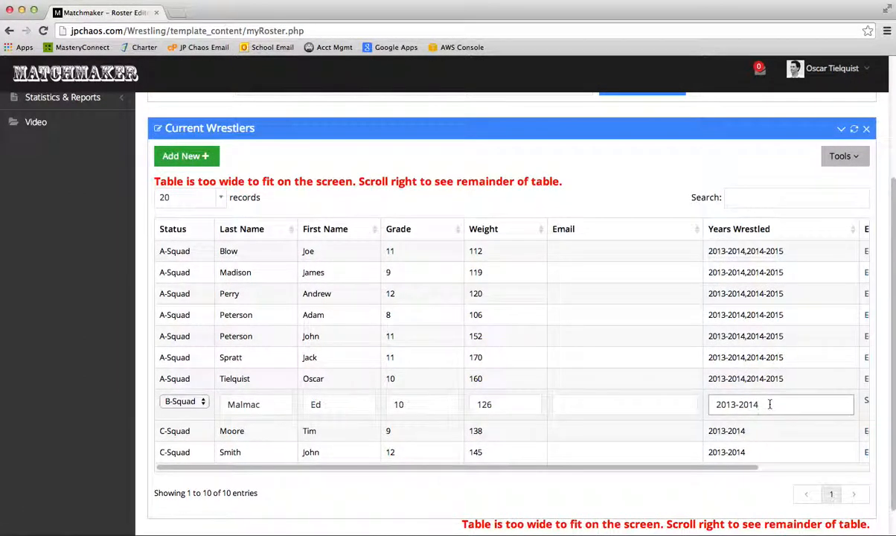
type(",2014-2015")
left_click(865, 401)
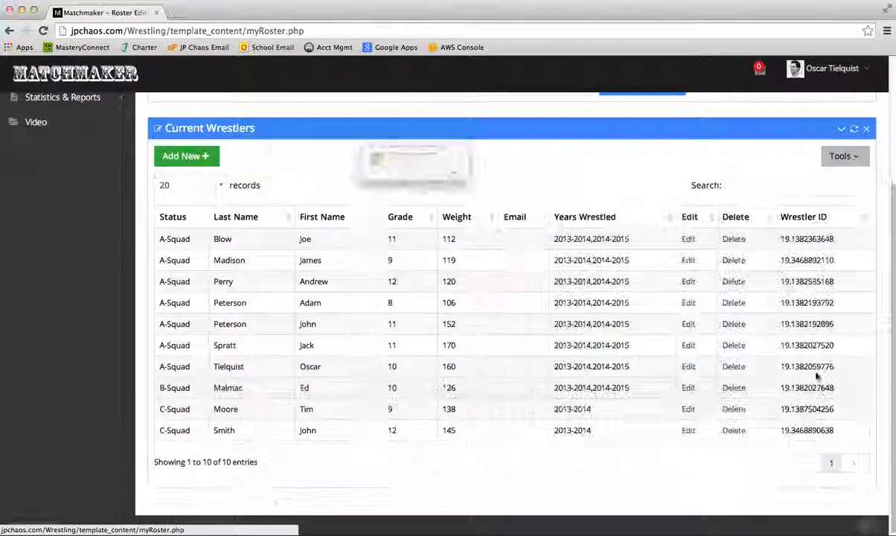
left_click(506, 189)
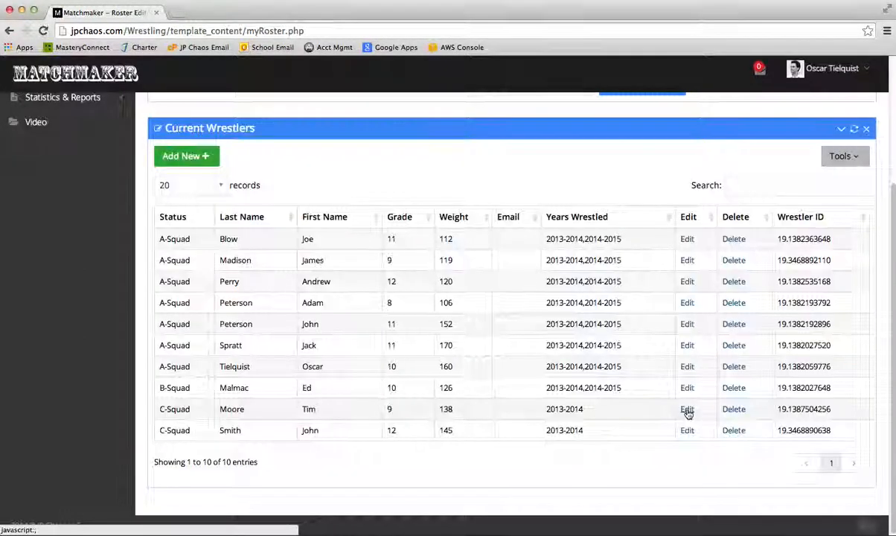
Add ",2014-2015" to the years wrestled of the weight 138 wrestler and save the record
left_click(687, 408)
left_click(762, 426)
type(",2014-2015")
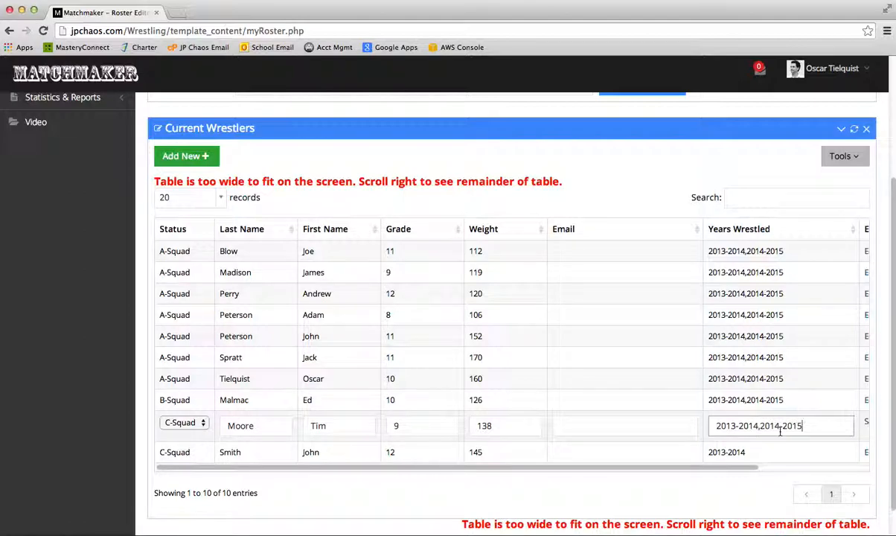
left_click(867, 424)
left_click(493, 191)
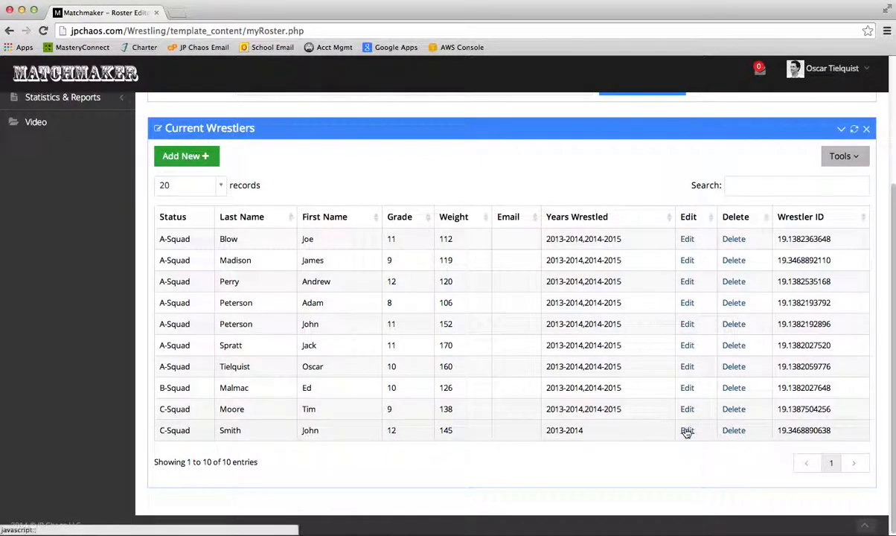
Add ",2014-2015" to the years wrestled of the weight 145 wrestler and save the record
left_click(687, 431)
left_click(774, 445)
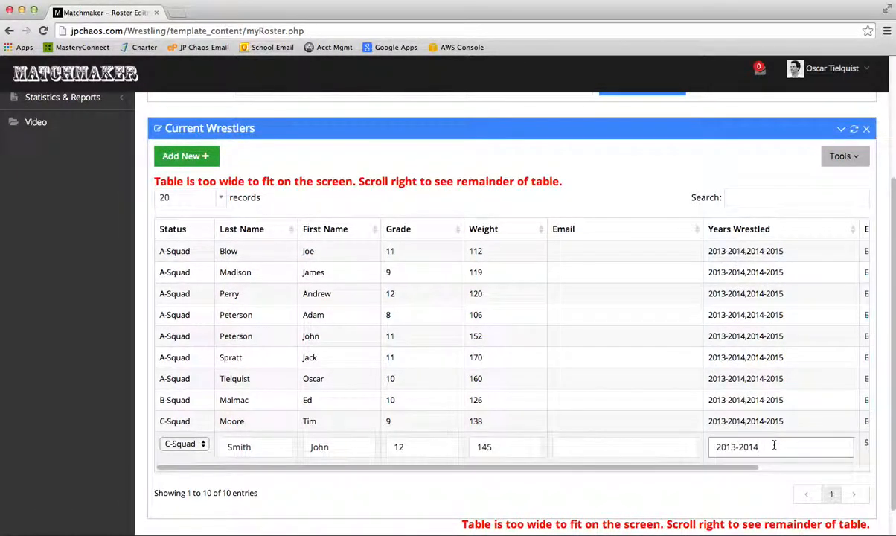
type(",2014-2015")
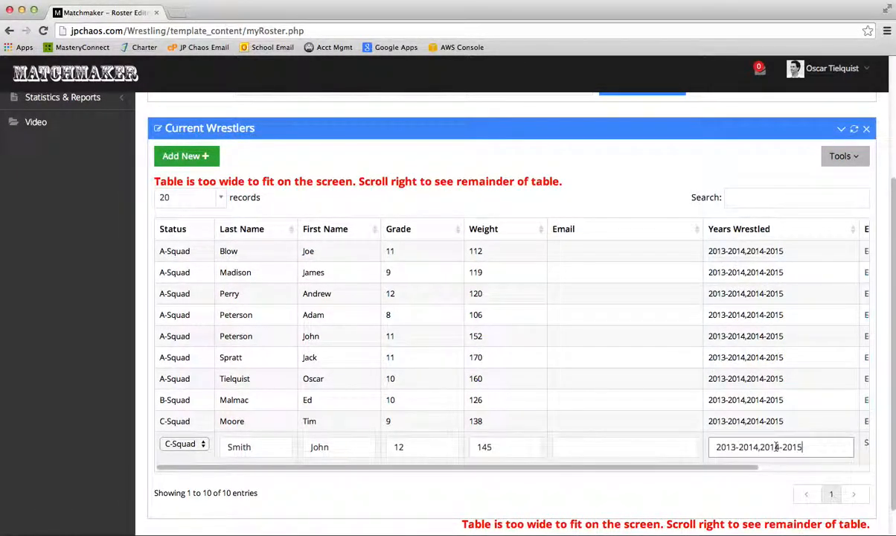
left_click(868, 447)
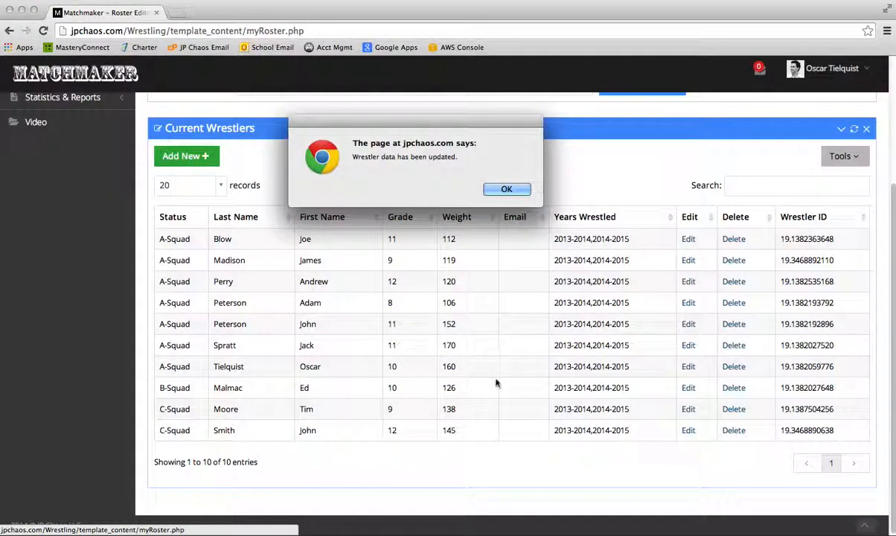
left_click(491, 192)
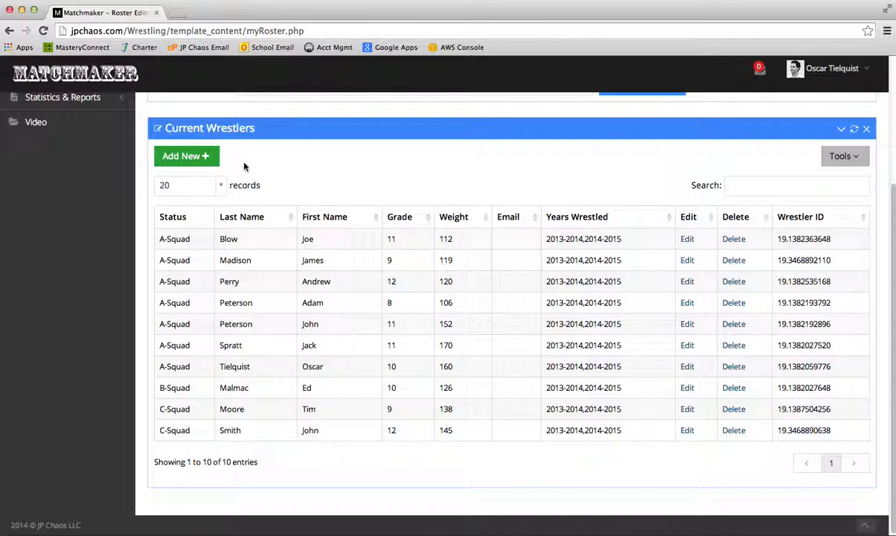
Add a new A-Squad wrestler with last and first name, grade 9, weight 126 and years wrestled 2014-2015, and save the record
left_click(186, 157)
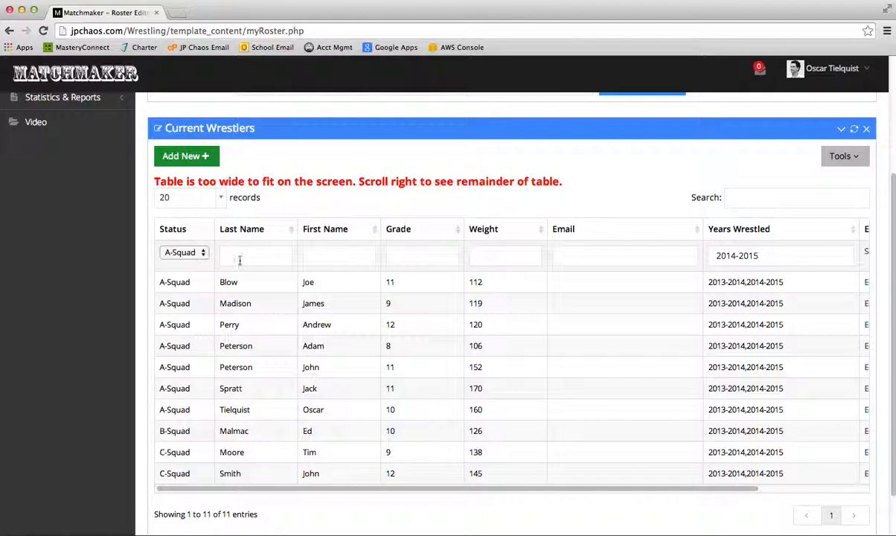
left_click(263, 254)
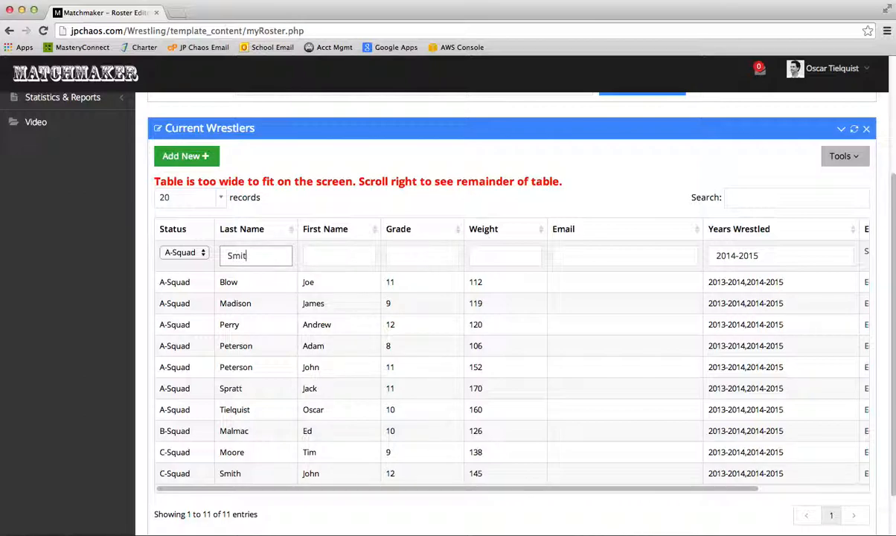
key("Tab")
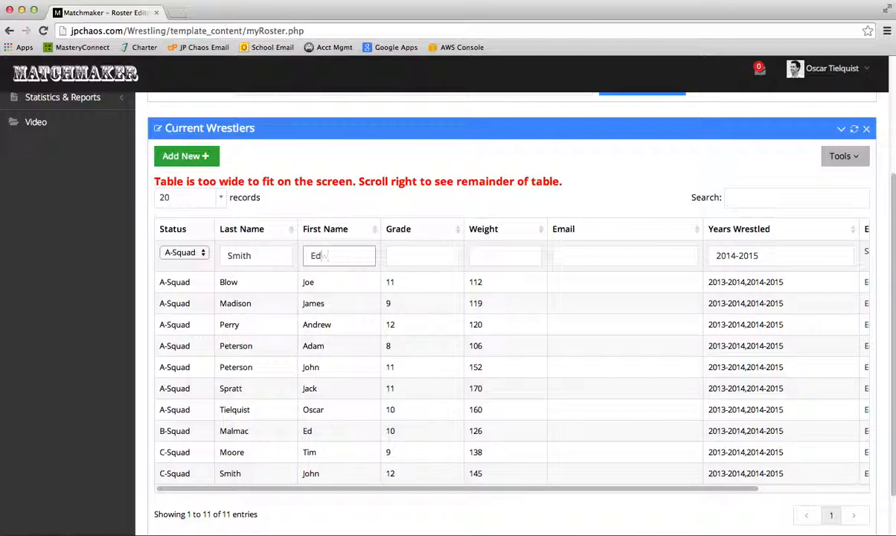
key("Tab")
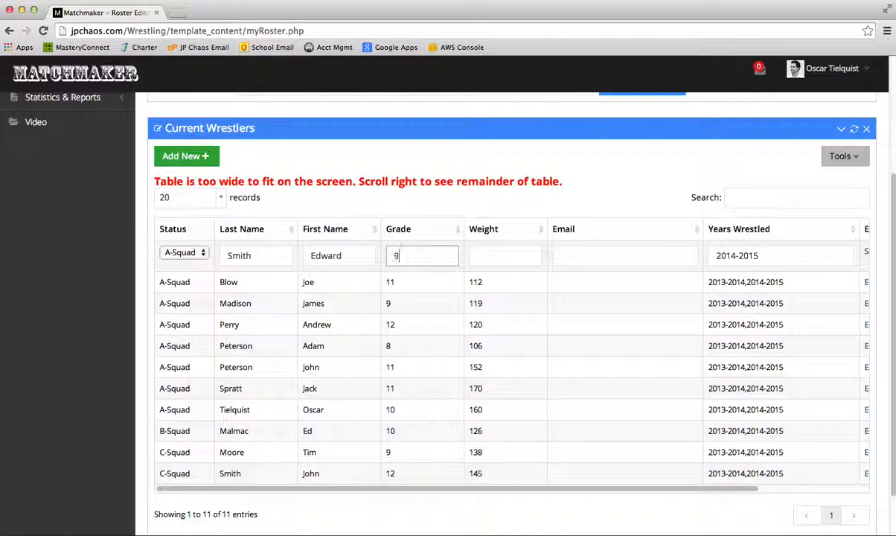
key("Tab")
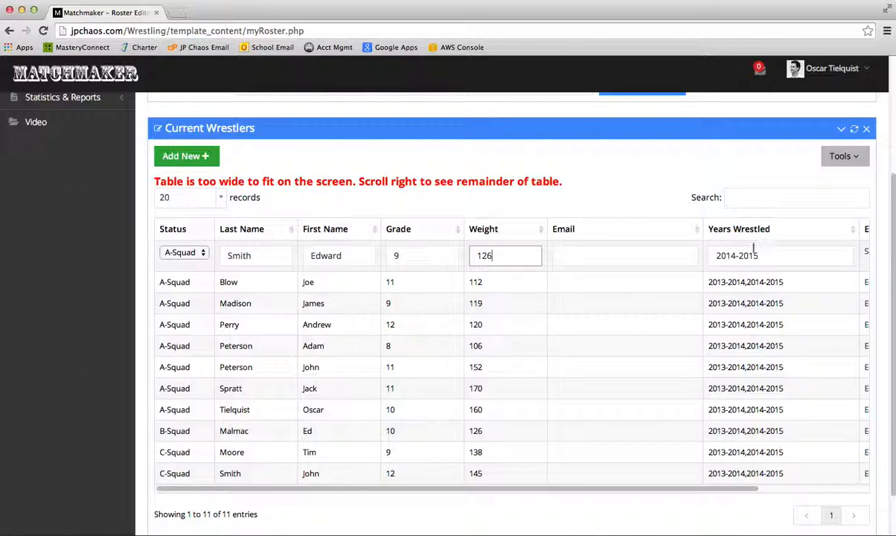
left_click_drag(754, 488, 884, 488)
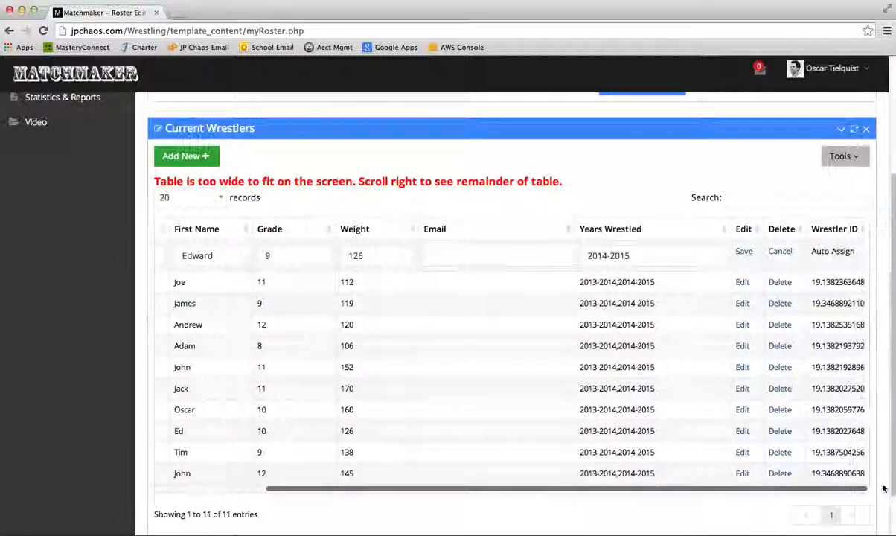
left_click(744, 253)
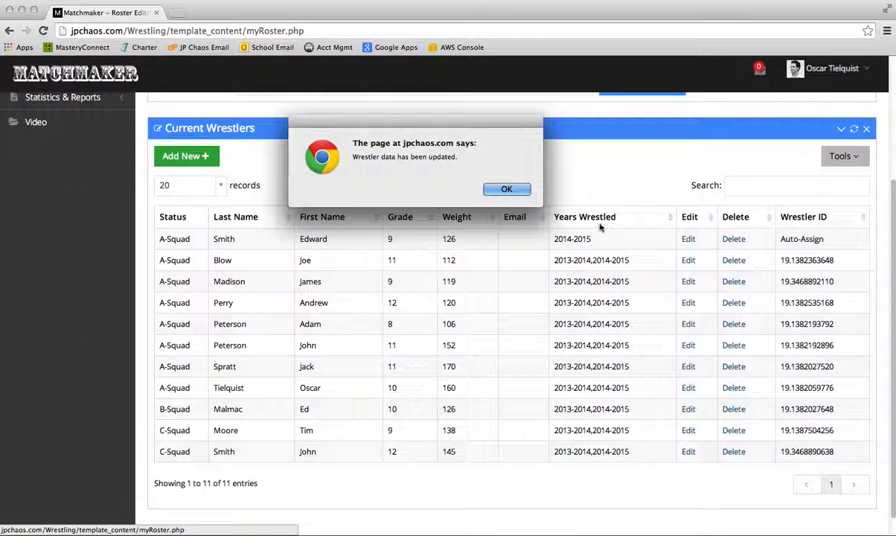
left_click(505, 190)
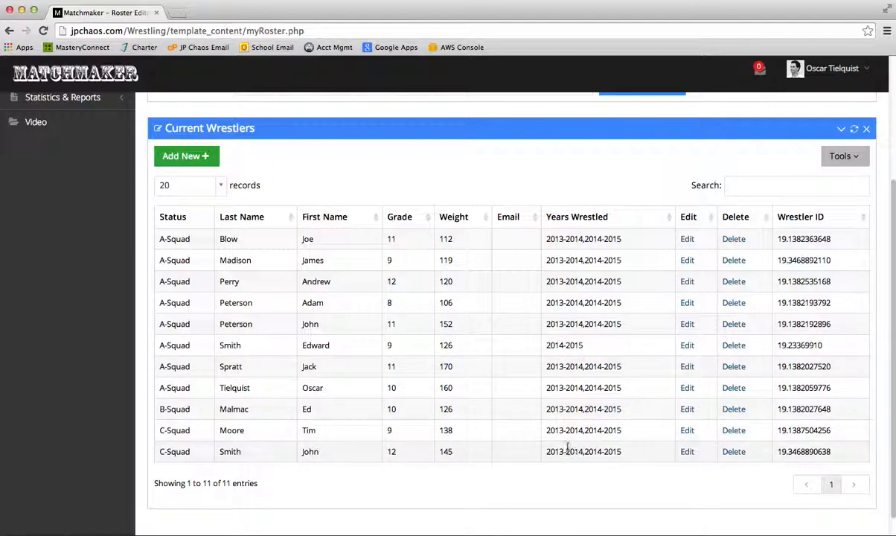
scroll(551, 402, "up", 3)
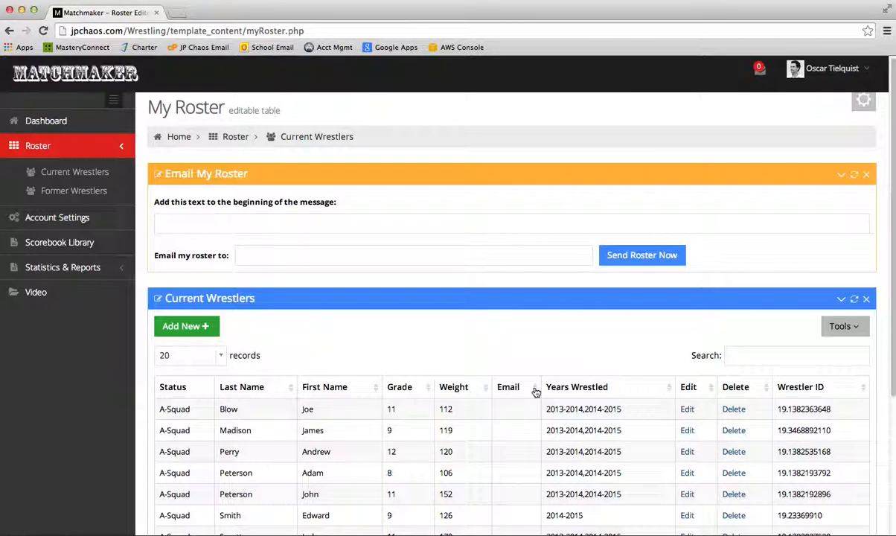